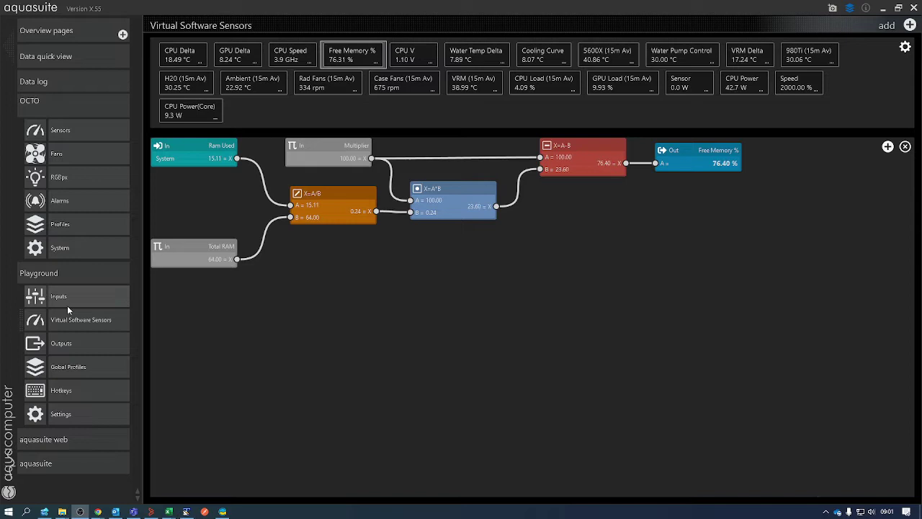
Add a new virtual software sensor named 'Test Sensor' with unit °C and confirm it.
{"action": "left_click", "coordinate": [909, 26]}
{"action": "left_click", "coordinate": [746, 95]}
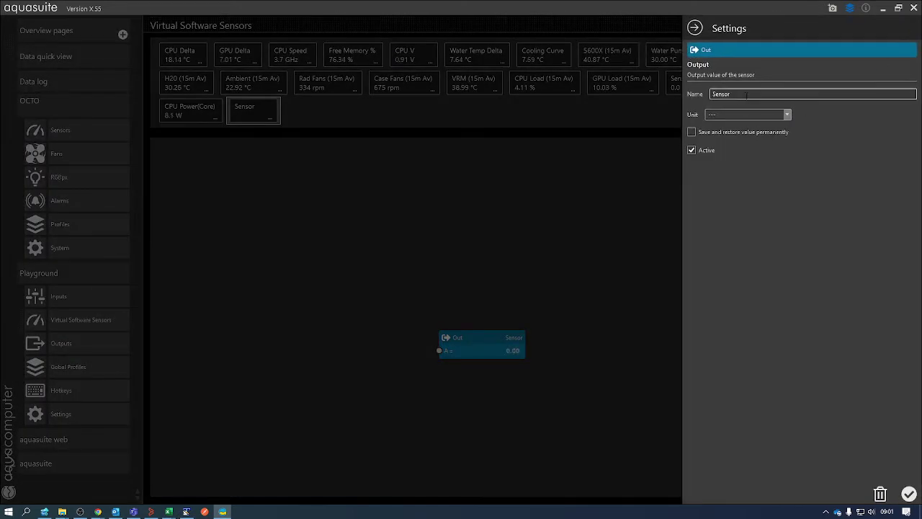
{"action": "left_click_drag", "start_coordinate": [745, 94], "coordinate": [670, 88]}
{"action": "type", "text": "Test Sens"}
{"action": "left_click", "coordinate": [762, 117]}
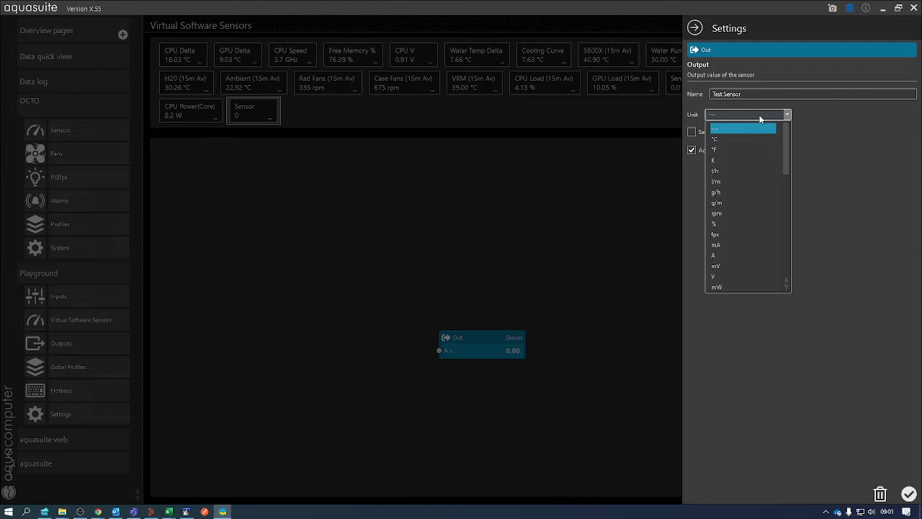
{"action": "left_click", "coordinate": [717, 139]}
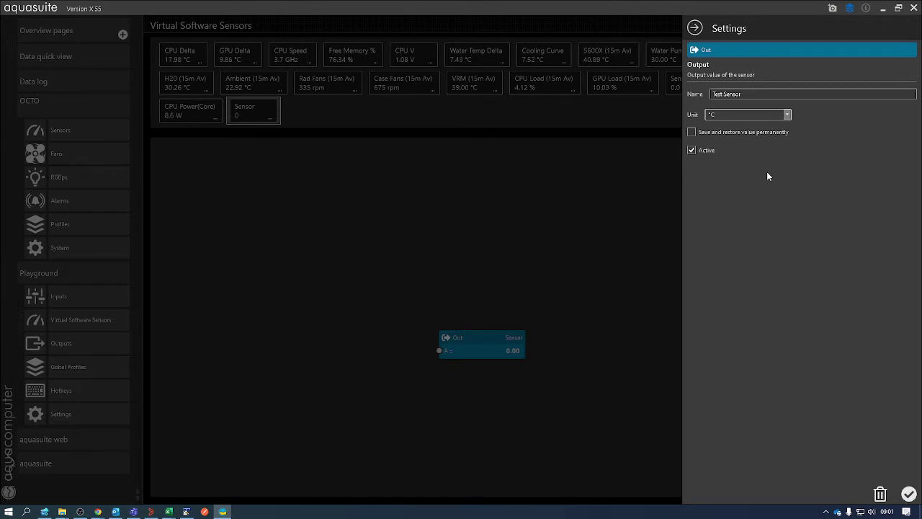
{"action": "left_click", "coordinate": [909, 493]}
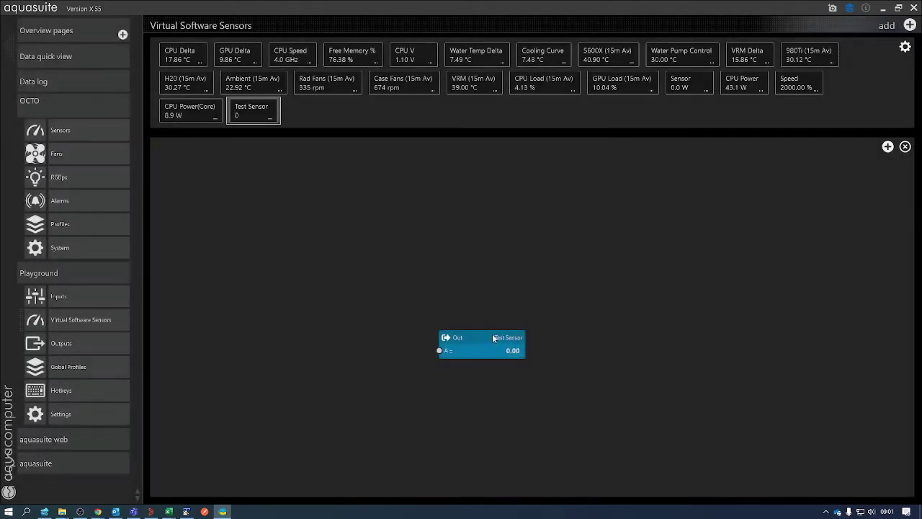
Add a data source input reading the AMD Ryzen 5 5600X Core (Tctl/Tdie) temperature.
{"action": "left_click_drag", "start_coordinate": [466, 339], "coordinate": [658, 266]}
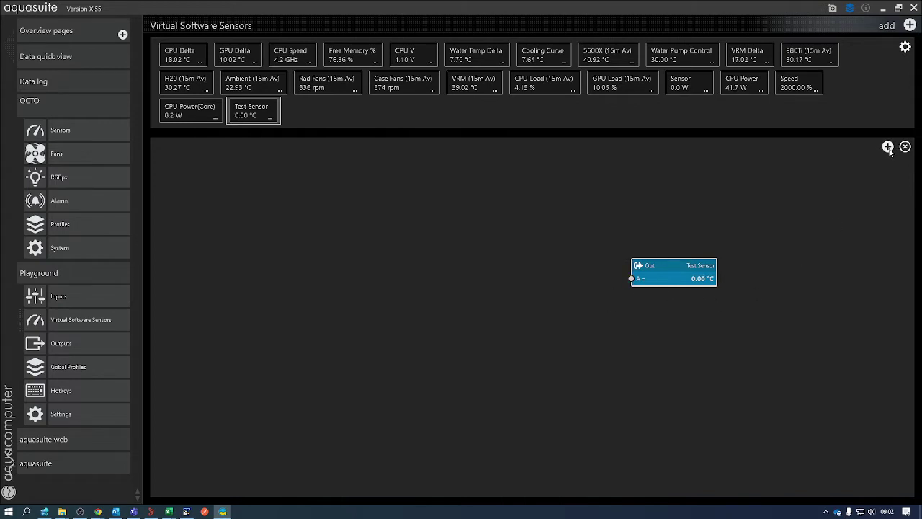
{"action": "left_click", "coordinate": [888, 147]}
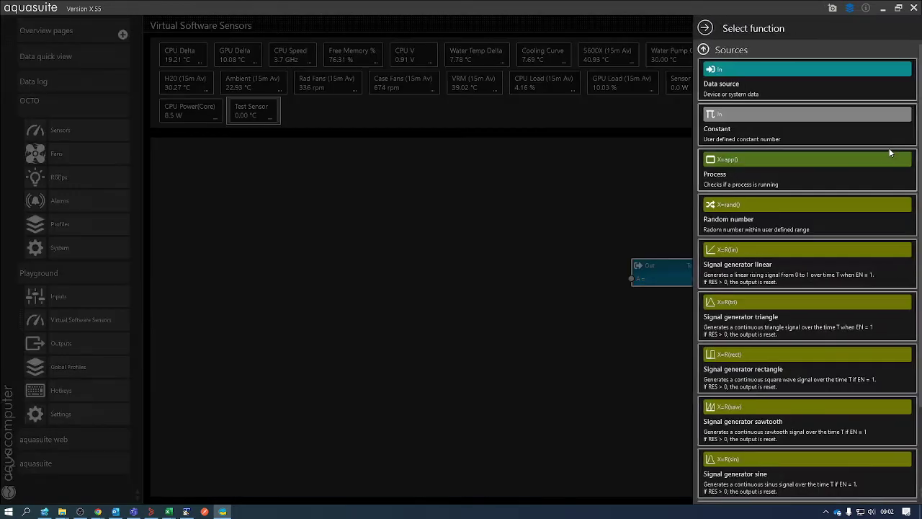
{"action": "left_click", "coordinate": [739, 74]}
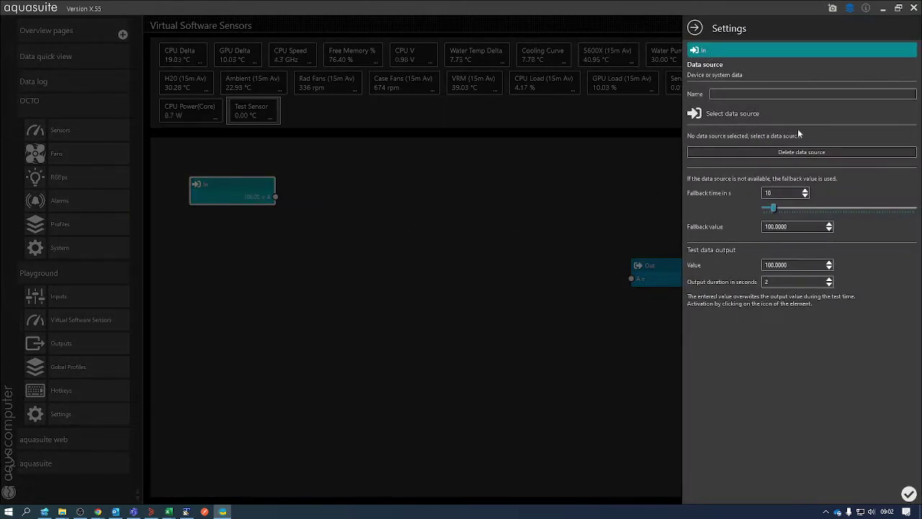
{"action": "left_click", "coordinate": [727, 115]}
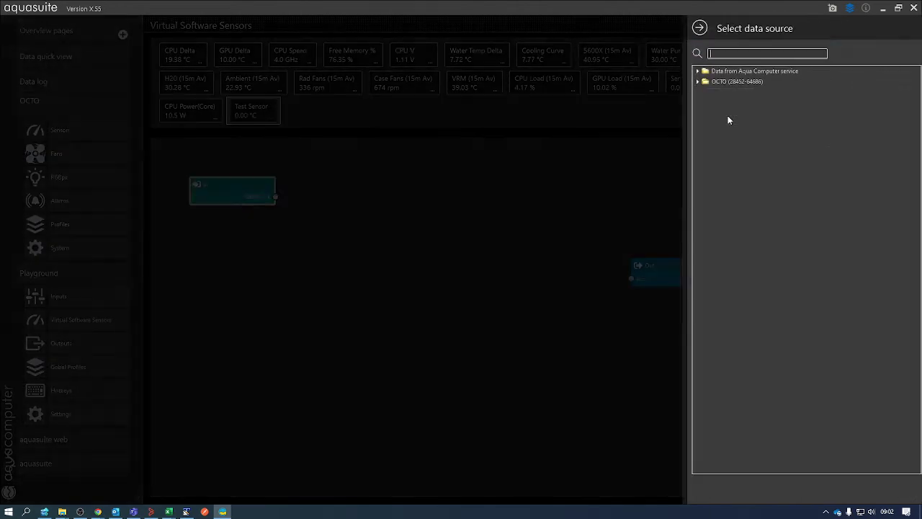
{"action": "left_click", "coordinate": [692, 82]}
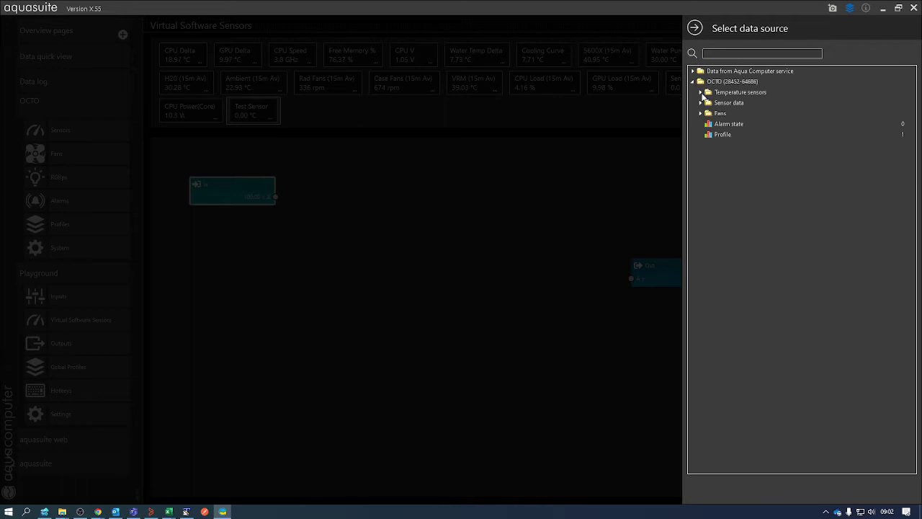
{"action": "left_click", "coordinate": [700, 92]}
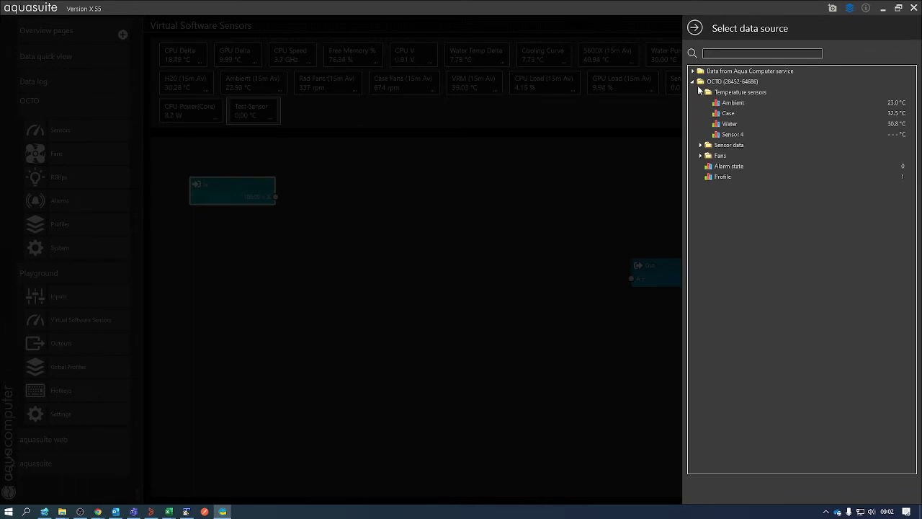
{"action": "left_click", "coordinate": [692, 72]}
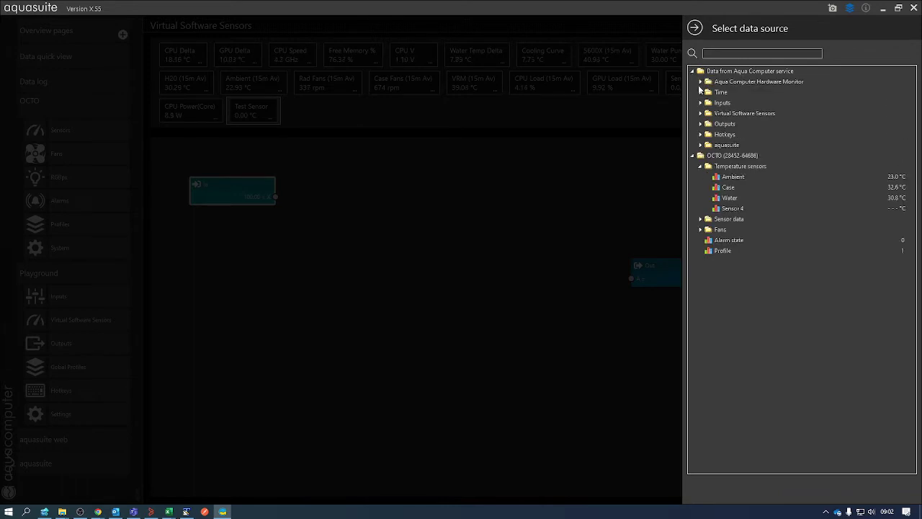
{"action": "left_click", "coordinate": [699, 81]}
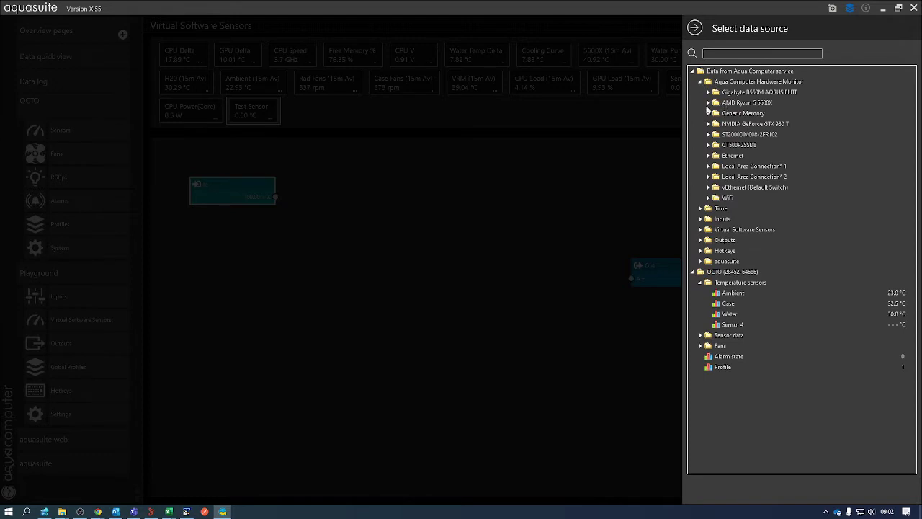
{"action": "left_click", "coordinate": [709, 103]}
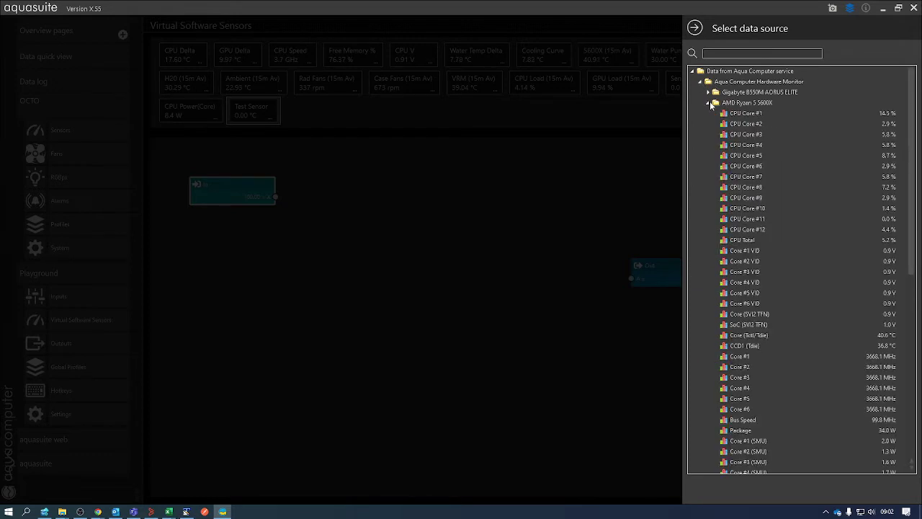
{"action": "double_click", "coordinate": [752, 332]}
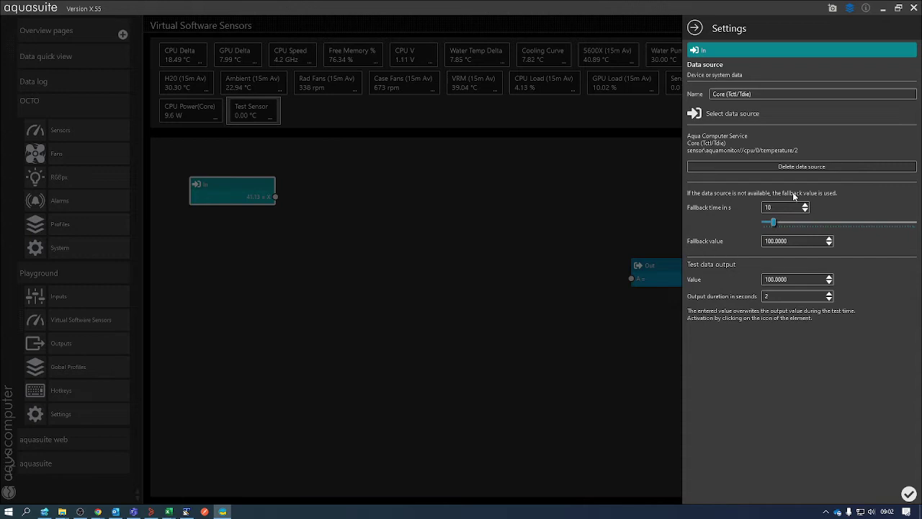
Check the input's fallback time, test output and fallback value fields, then confirm.
{"action": "left_click", "coordinate": [787, 208]}
{"action": "left_click", "coordinate": [798, 280]}
{"action": "left_click", "coordinate": [794, 241]}
{"action": "left_click_drag", "start_coordinate": [792, 240], "coordinate": [742, 240]}
{"action": "left_click", "coordinate": [908, 493]}
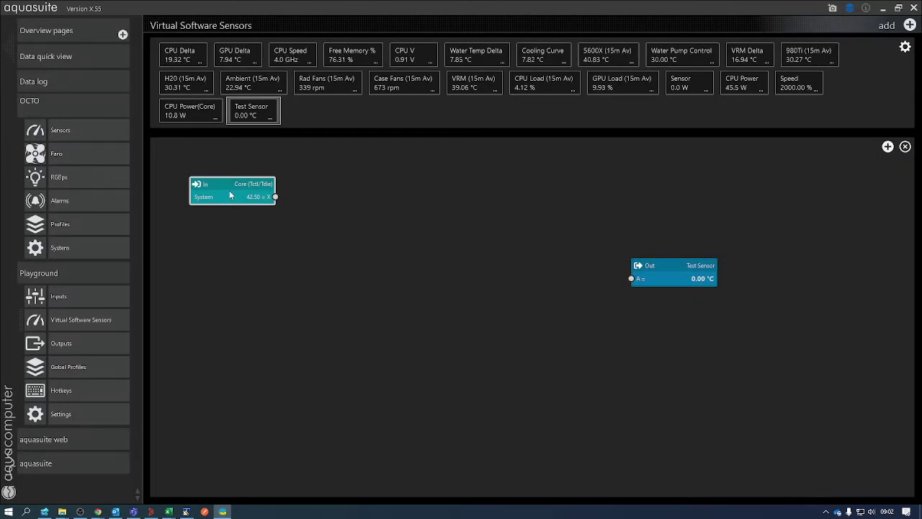
Add a second input reading the OCTO Ambient temperature and place it below the Core input.
{"action": "left_click", "coordinate": [888, 146]}
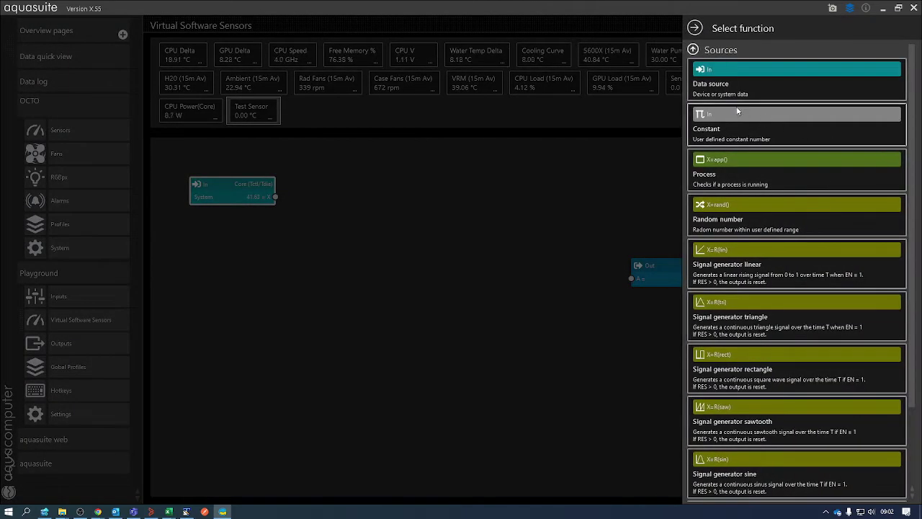
{"action": "left_click", "coordinate": [720, 83]}
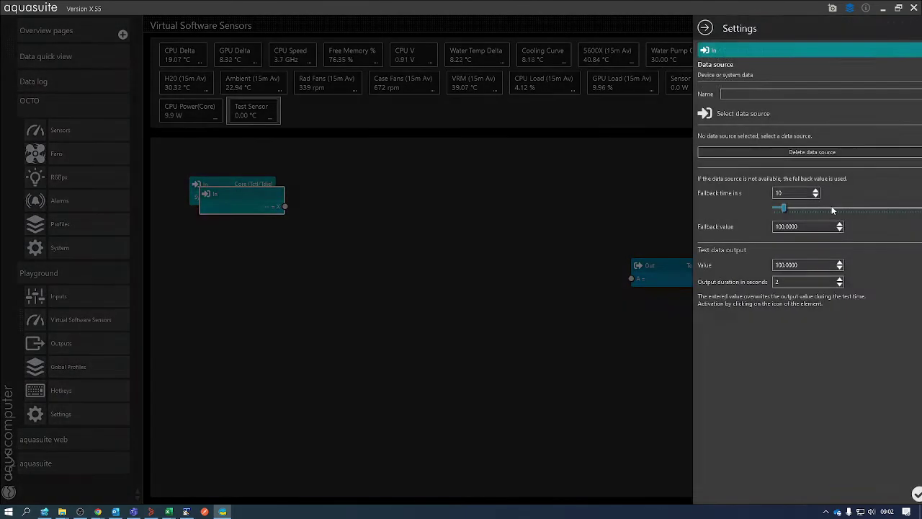
{"action": "left_click", "coordinate": [699, 113]}
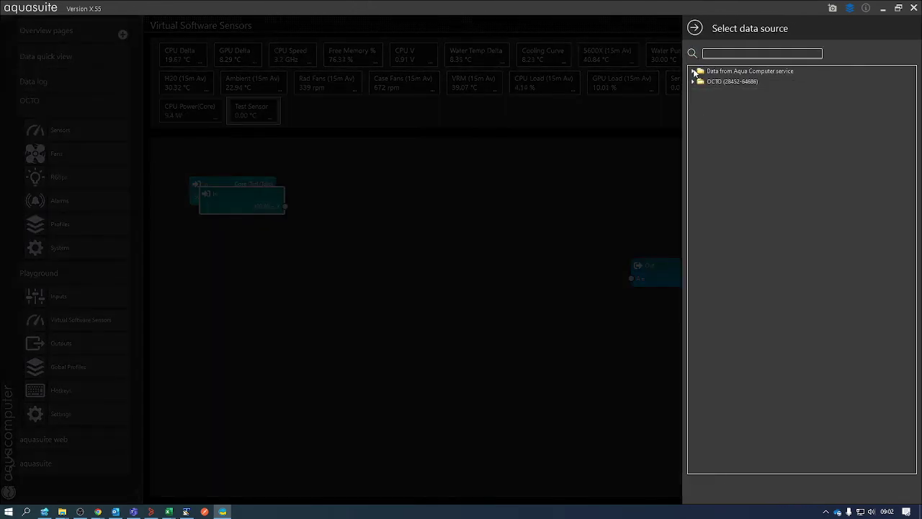
{"action": "left_click", "coordinate": [692, 71]}
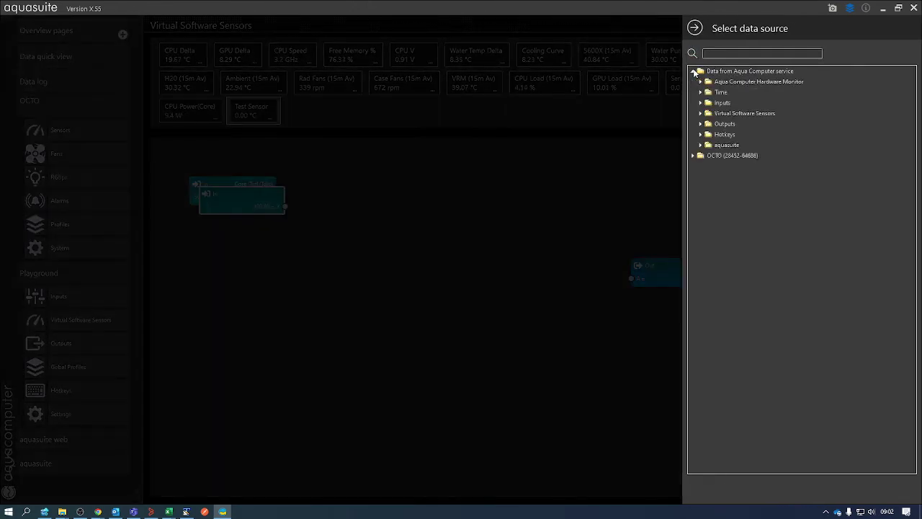
{"action": "left_click", "coordinate": [692, 156]}
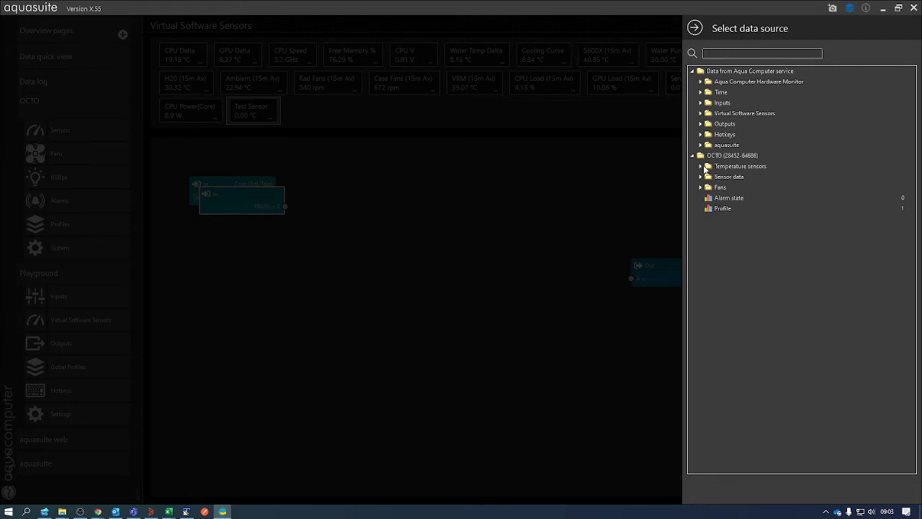
{"action": "left_click", "coordinate": [701, 167]}
{"action": "left_click", "coordinate": [741, 178]}
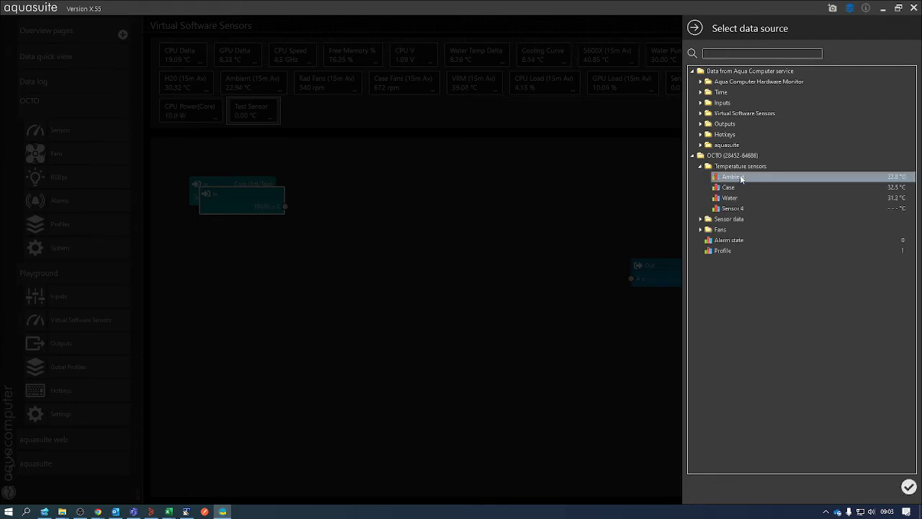
{"action": "double_click", "coordinate": [741, 178]}
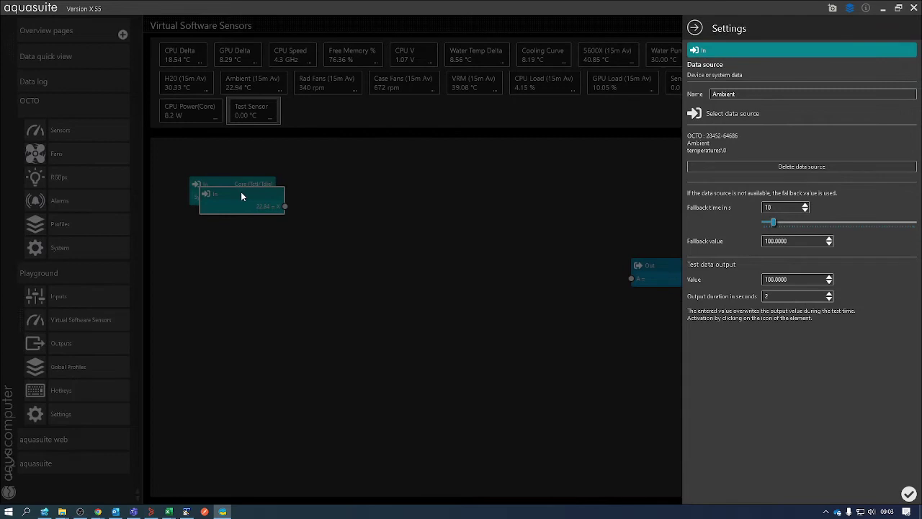
{"action": "left_click", "coordinate": [909, 494]}
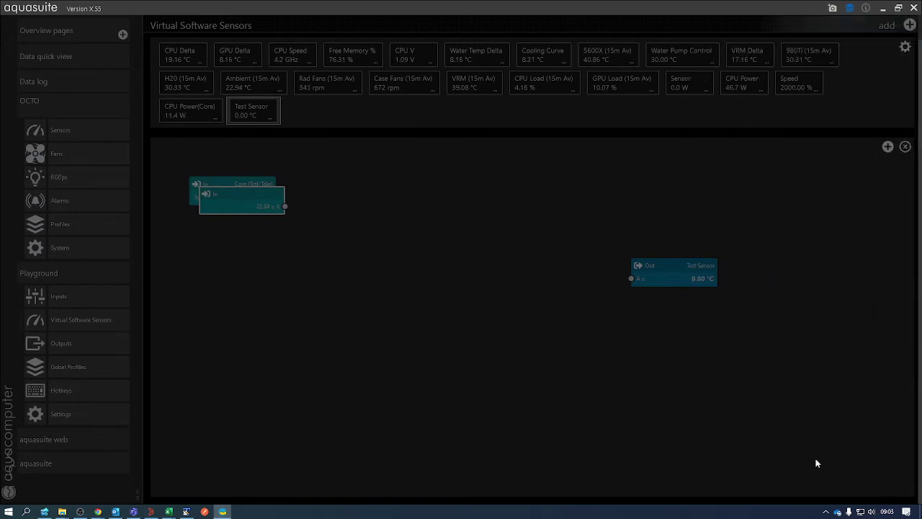
{"action": "left_click_drag", "start_coordinate": [238, 188], "coordinate": [230, 226]}
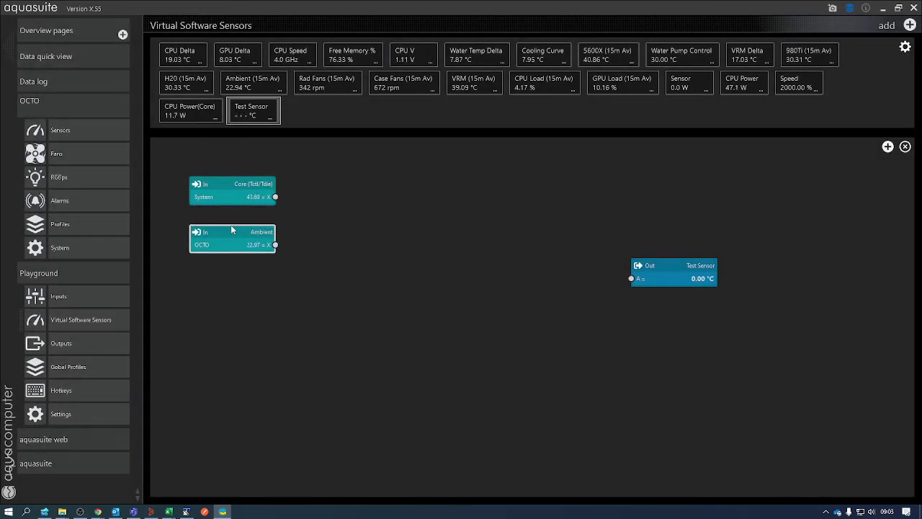
Add a Subtraction (X=A-B) function node to the right of the two inputs.
{"action": "left_click", "coordinate": [887, 146]}
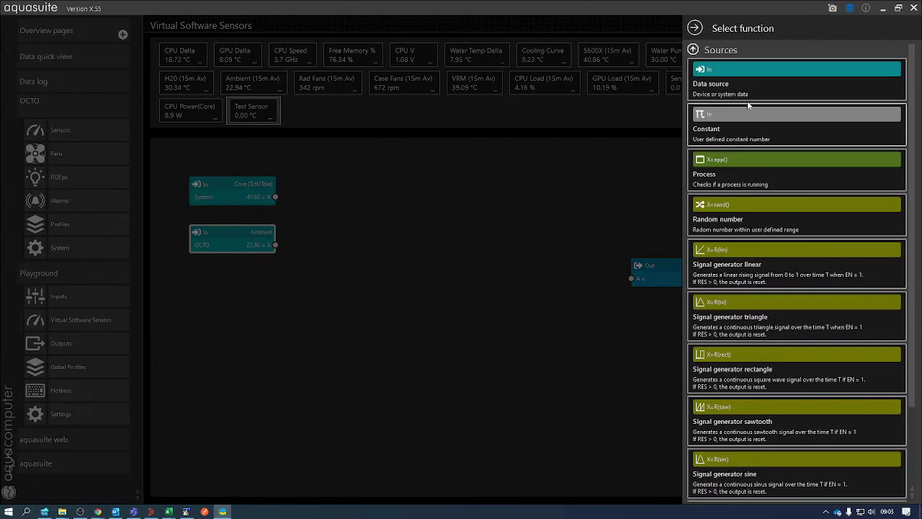
{"action": "left_click", "coordinate": [693, 50]}
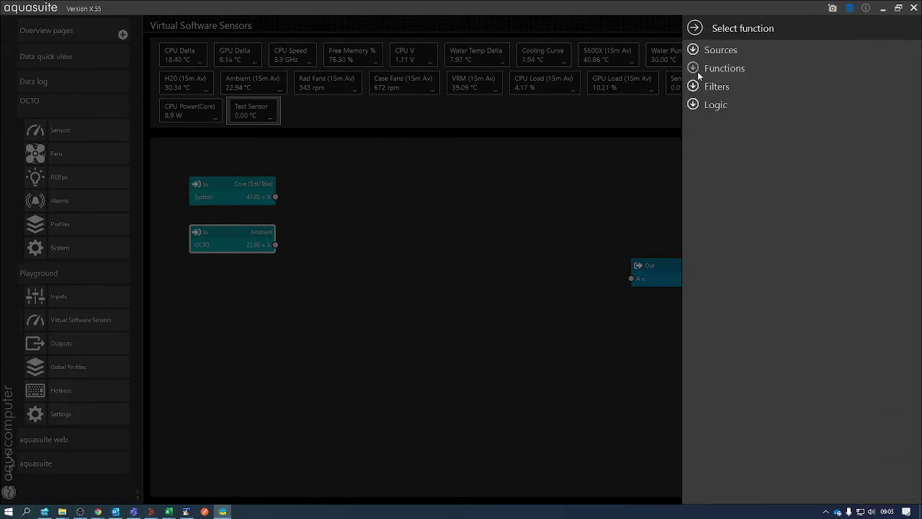
{"action": "left_click", "coordinate": [694, 68]}
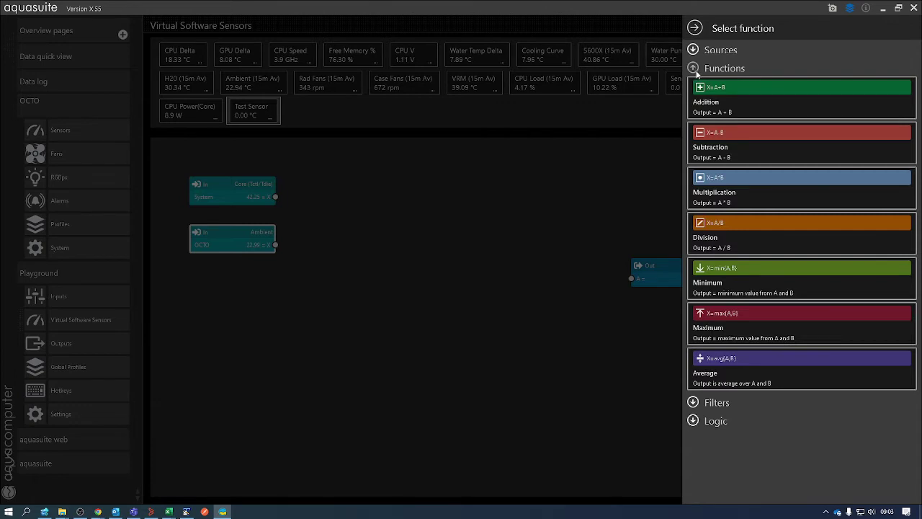
{"action": "left_click", "coordinate": [736, 138]}
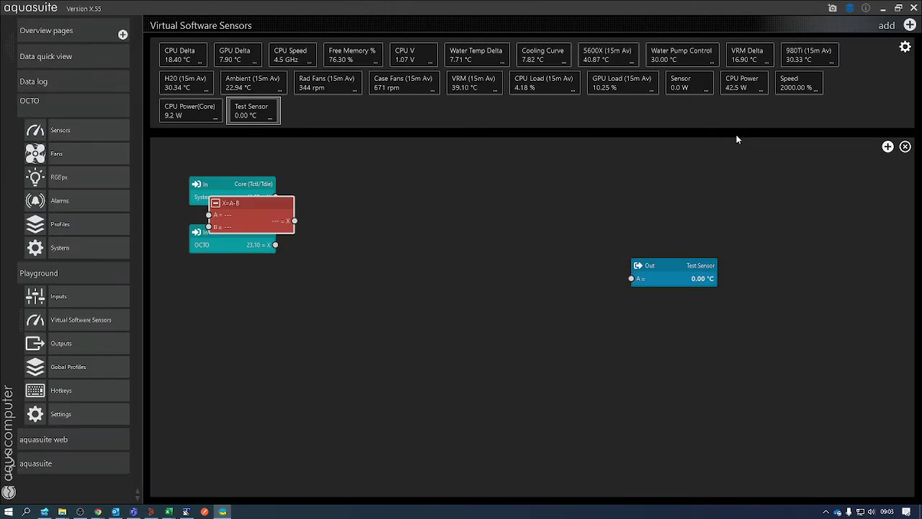
{"action": "left_click_drag", "start_coordinate": [269, 200], "coordinate": [402, 201]}
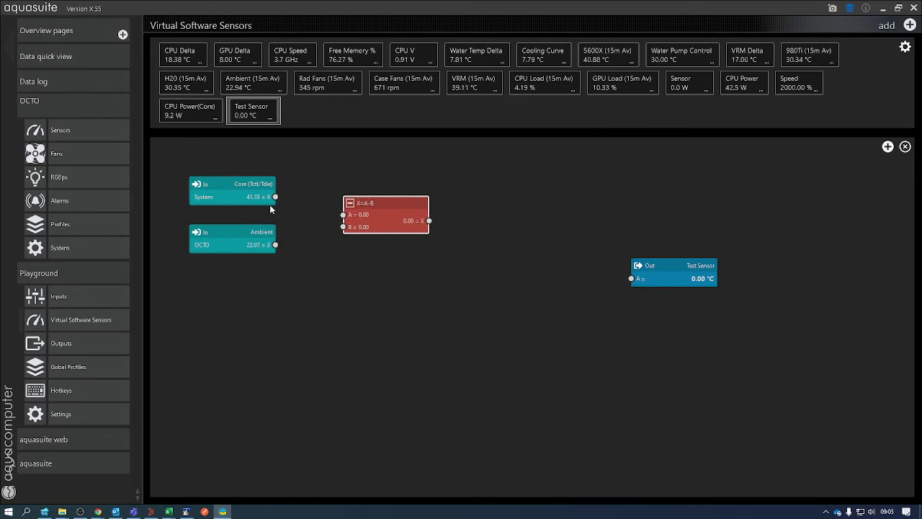
Wire Core to A, Ambient to B, and the X output into Test Sensor.
{"action": "left_click_drag", "start_coordinate": [275, 197], "coordinate": [344, 218]}
{"action": "left_click_drag", "start_coordinate": [276, 245], "coordinate": [343, 228]}
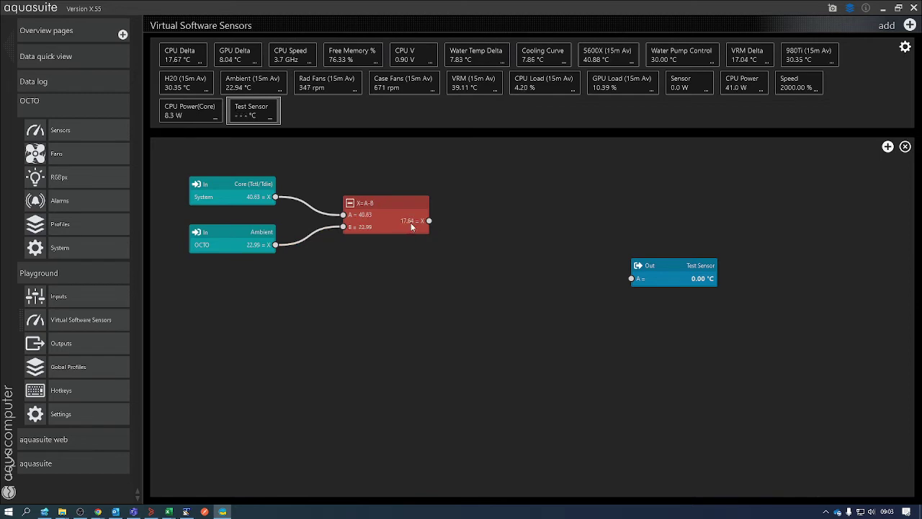
{"action": "left_click_drag", "start_coordinate": [656, 265], "coordinate": [522, 212]}
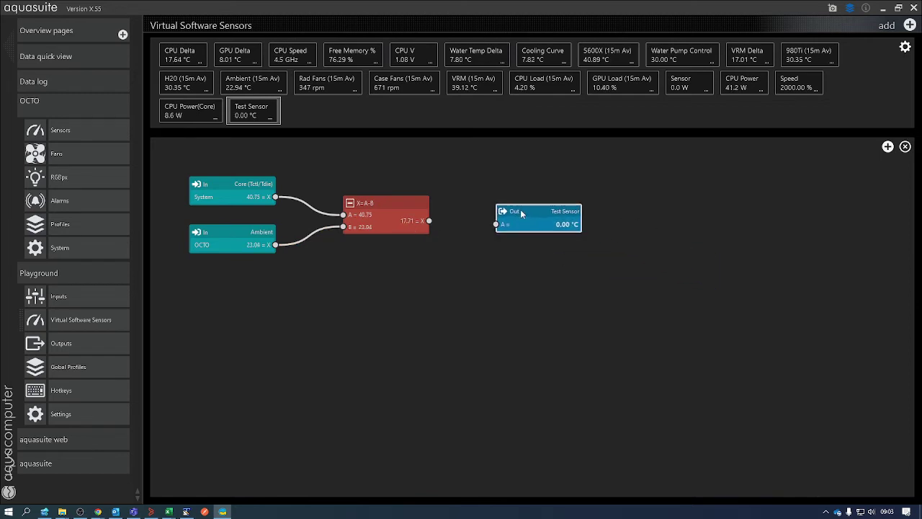
{"action": "left_click_drag", "start_coordinate": [428, 223], "coordinate": [495, 237]}
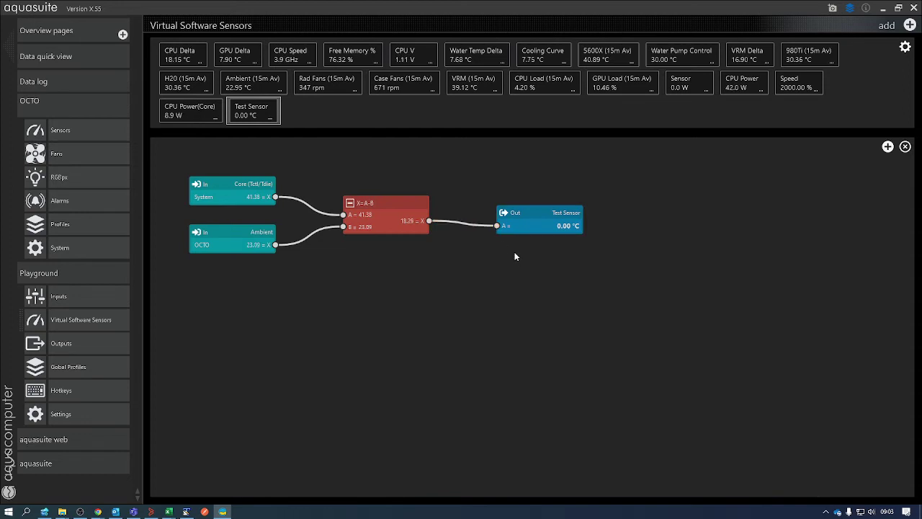
{"action": "left_click_drag", "start_coordinate": [535, 211], "coordinate": [536, 206]}
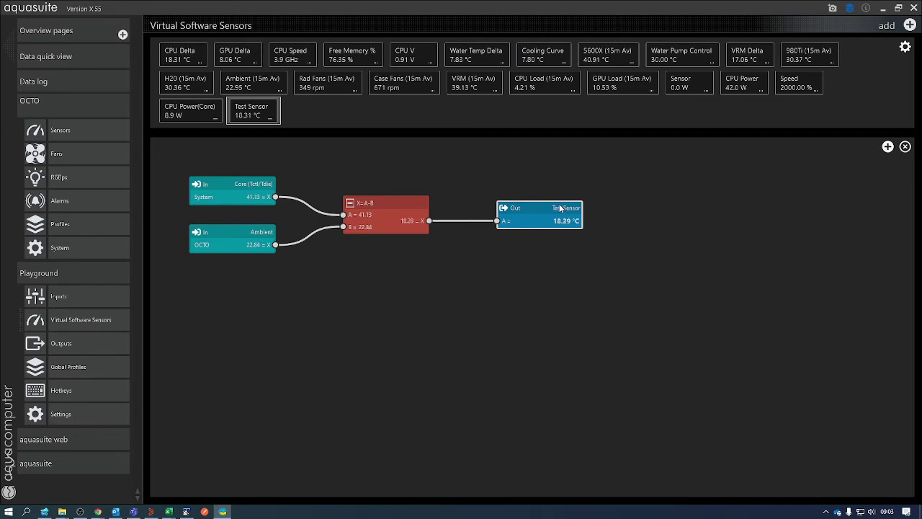
On the OCTO Sensors page, source Soft. Sensor 8 from Virtual Software Sensors > Test Sensor.
{"action": "left_click", "coordinate": [66, 108]}
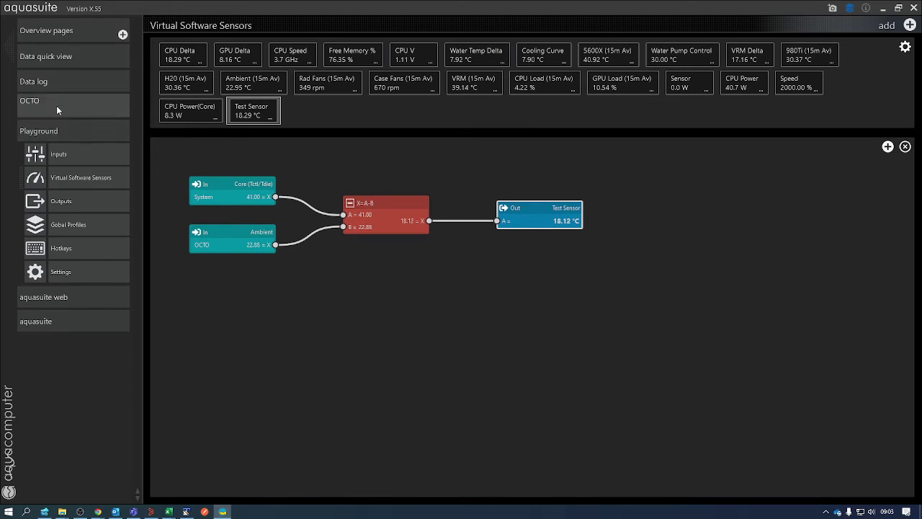
{"action": "left_click", "coordinate": [56, 105]}
{"action": "left_click", "coordinate": [72, 129]}
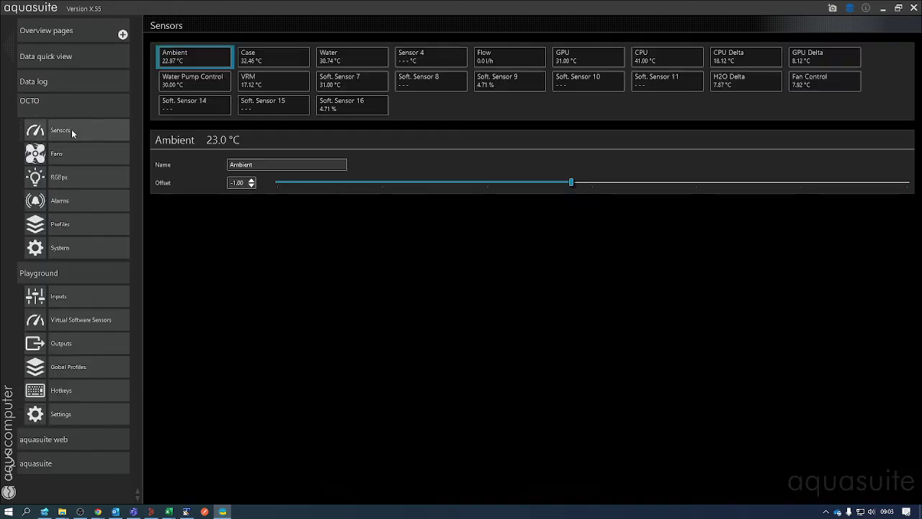
{"action": "left_click", "coordinate": [411, 85]}
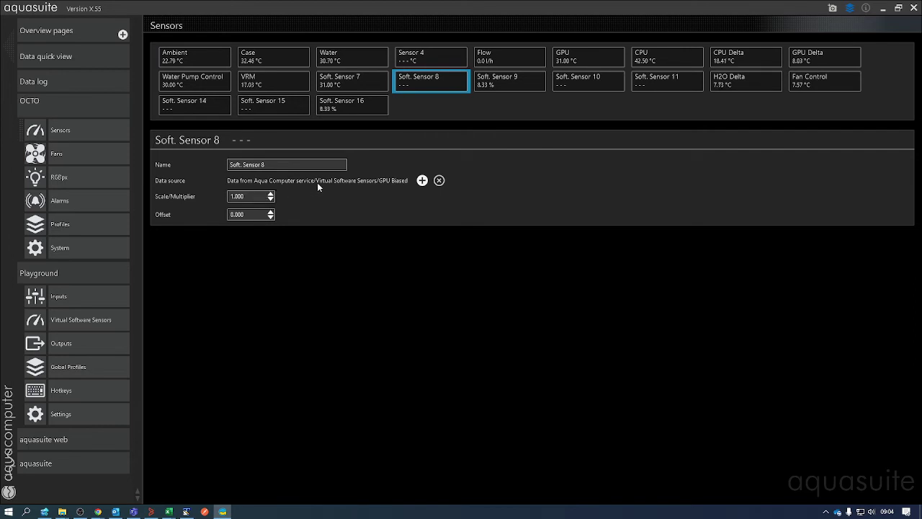
{"action": "left_click", "coordinate": [423, 181]}
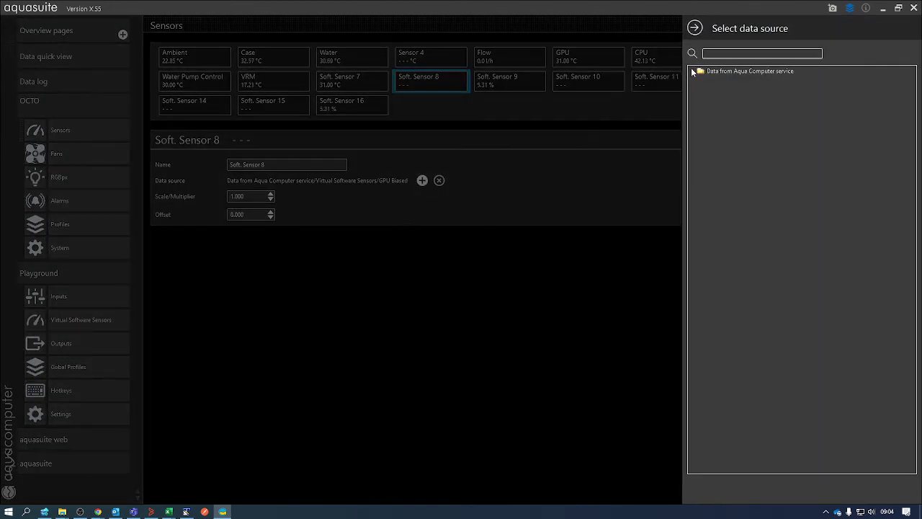
{"action": "left_click", "coordinate": [691, 70]}
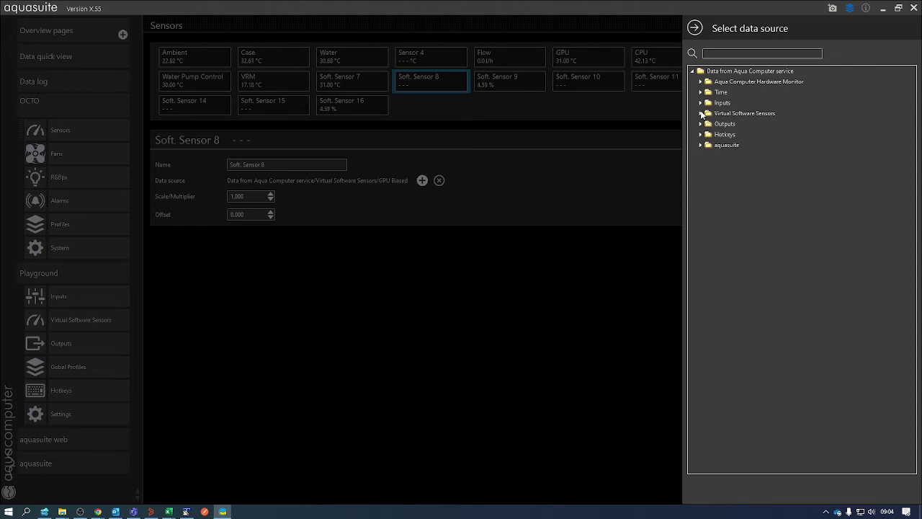
{"action": "left_click", "coordinate": [701, 113]}
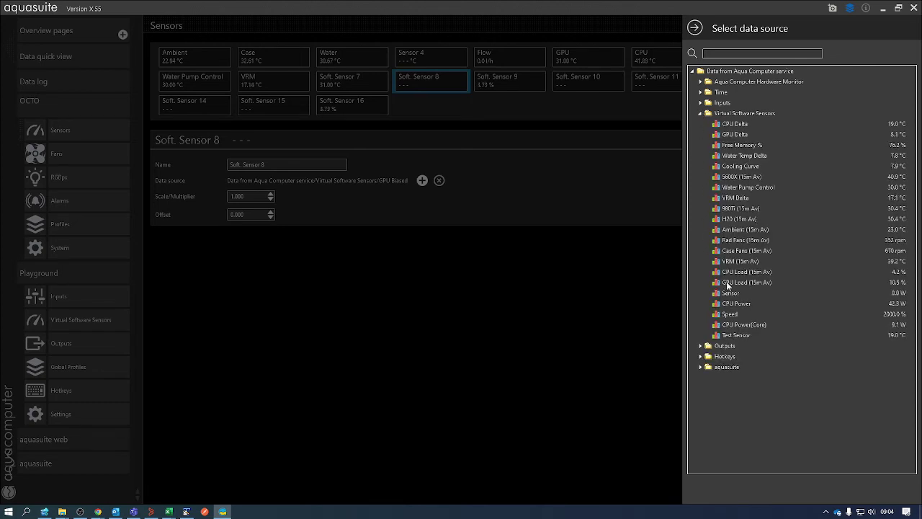
{"action": "left_click", "coordinate": [736, 336]}
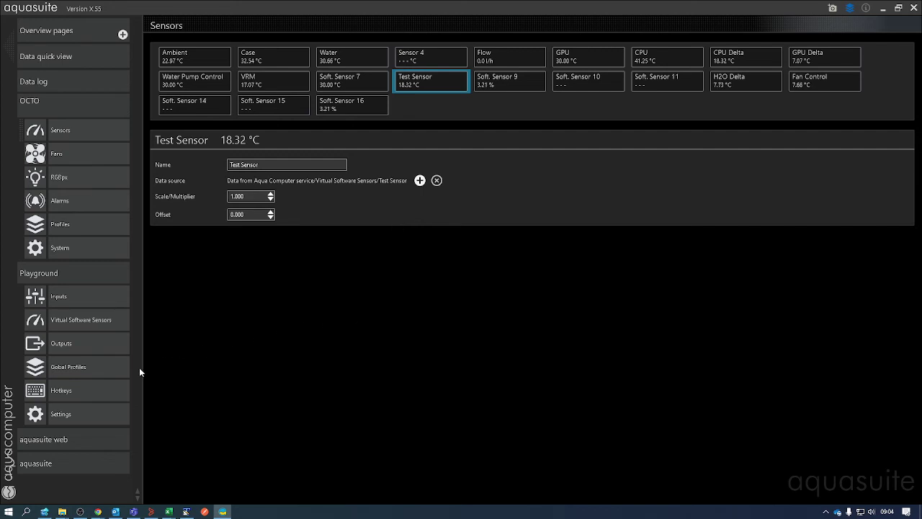
On the OCTO Fans page, set the Case Fans curve controller source to Soft. Sensor 7.
{"action": "left_click", "coordinate": [78, 157]}
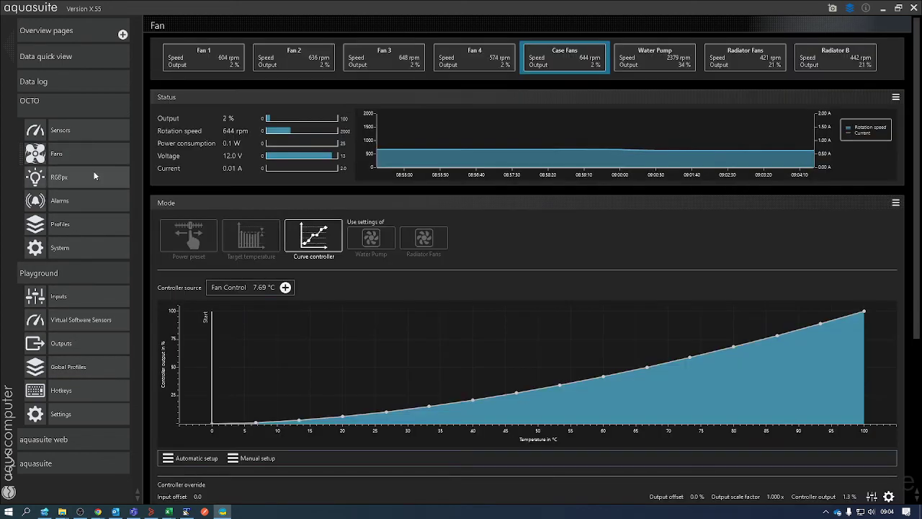
{"action": "left_click", "coordinate": [286, 287]}
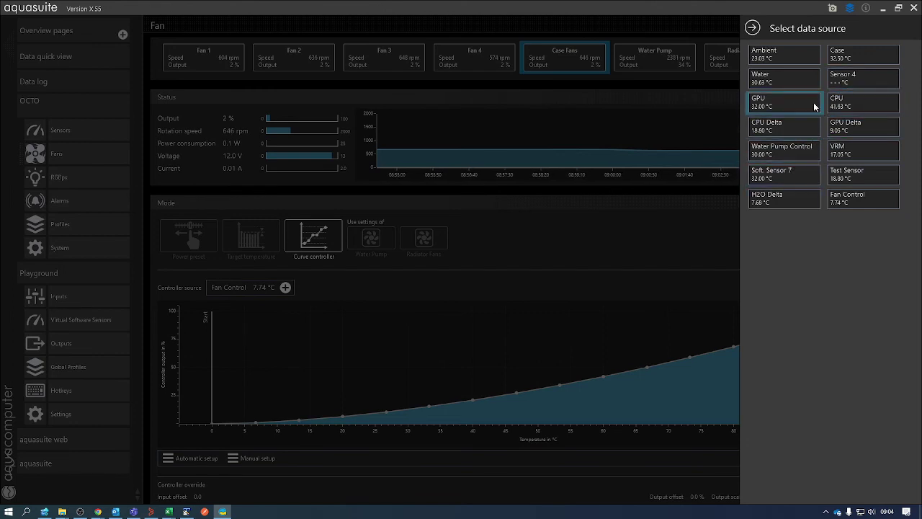
{"action": "left_click", "coordinate": [775, 175]}
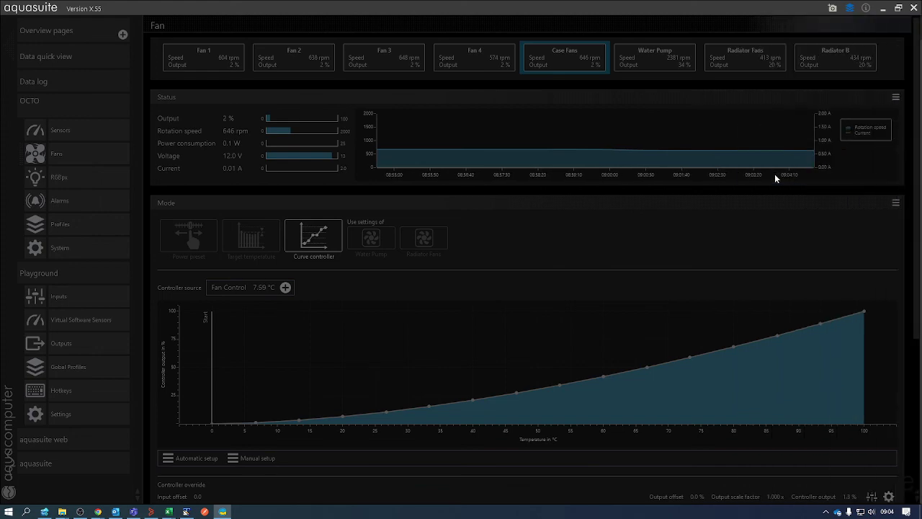